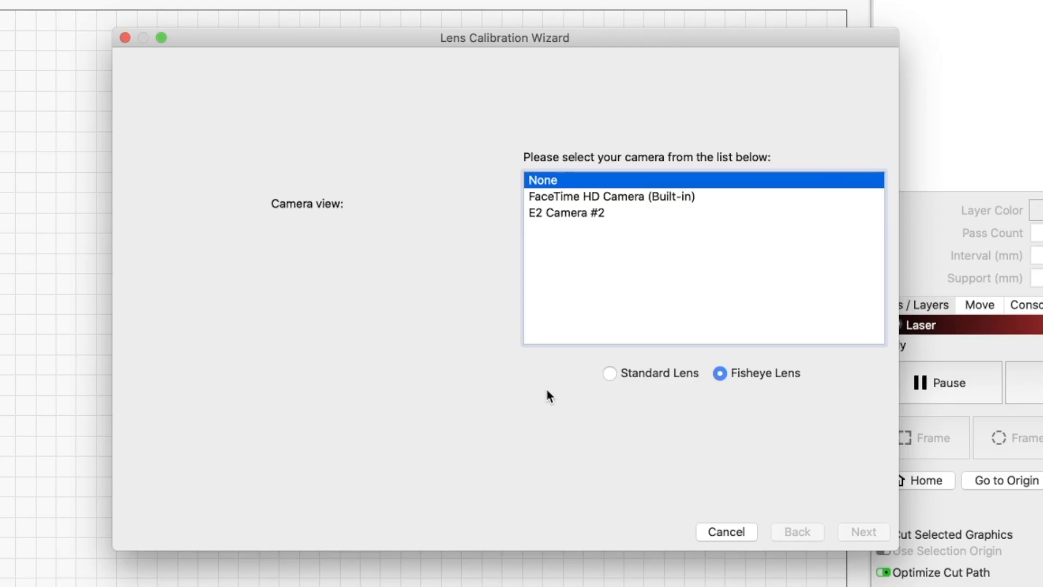
Select E2 Camera #2 with the fisheye lens and full calibration, and capture the circles pattern with the card in the centre of the camera view
click(589, 215)
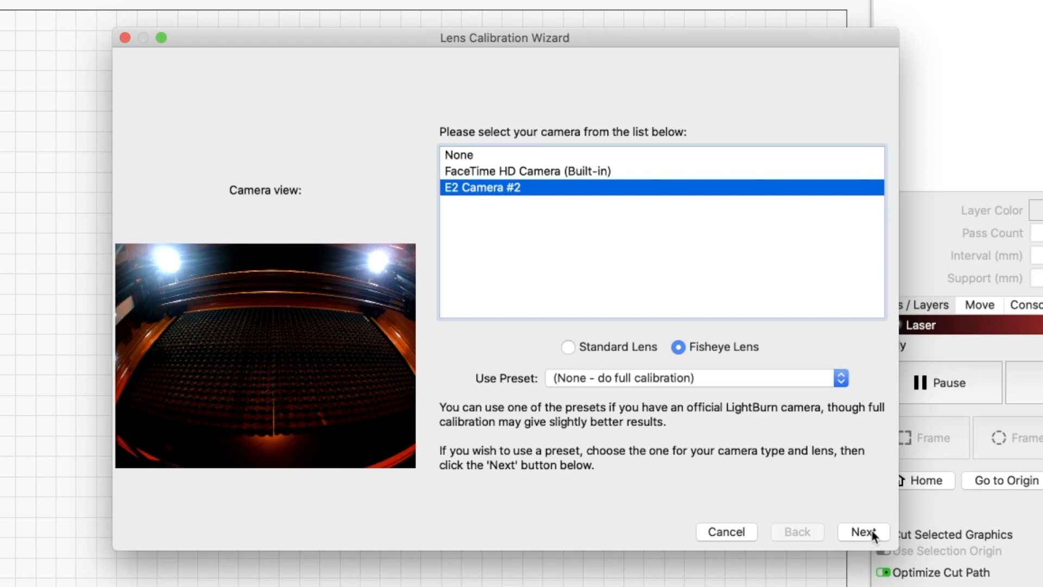
click(867, 532)
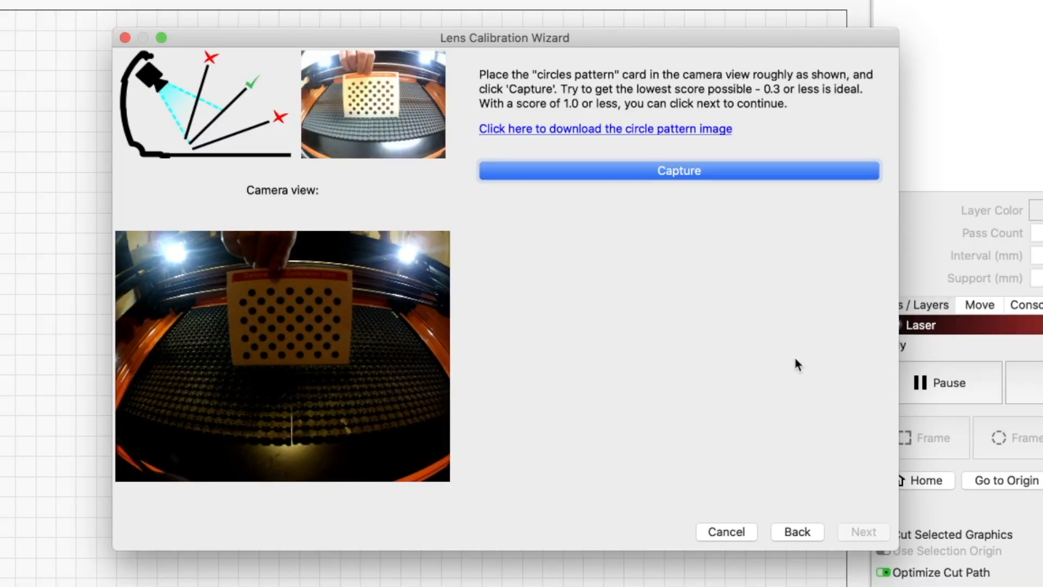
click(580, 172)
click(580, 172)
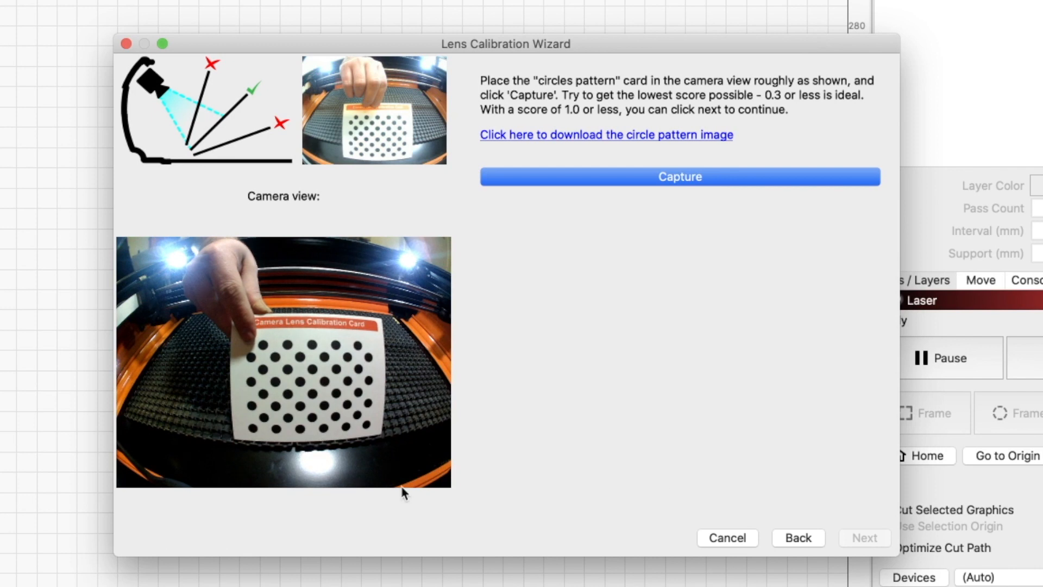
Capture and accept the circles pattern with the card at the lower centre and at the left of the camera view
click(602, 178)
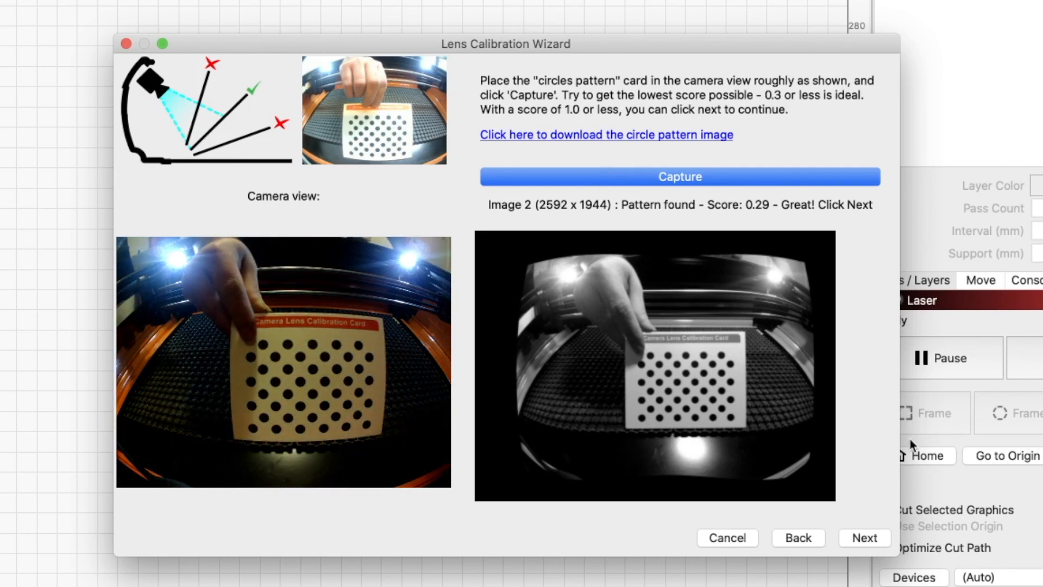
click(868, 538)
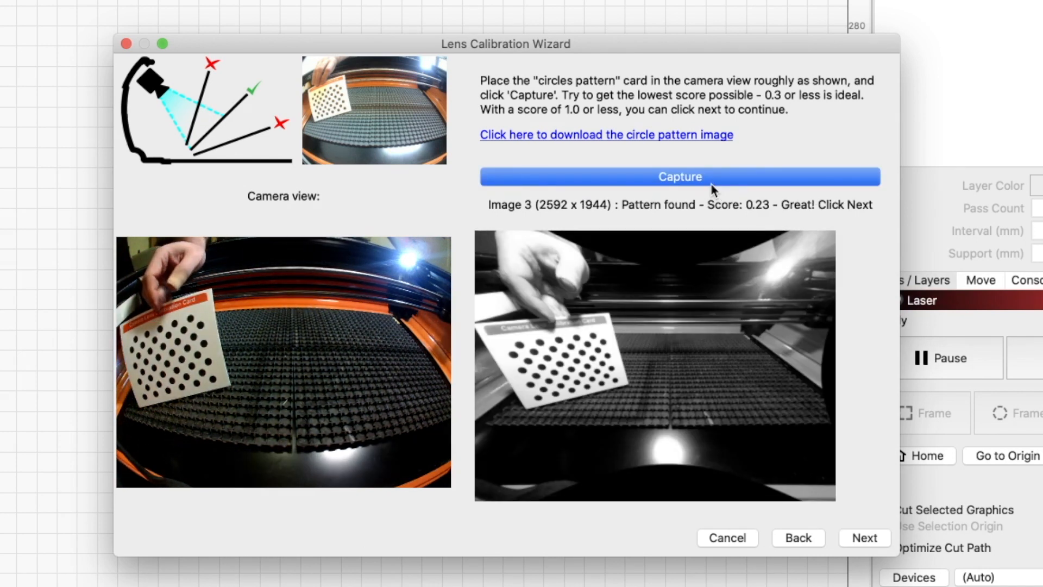
click(881, 542)
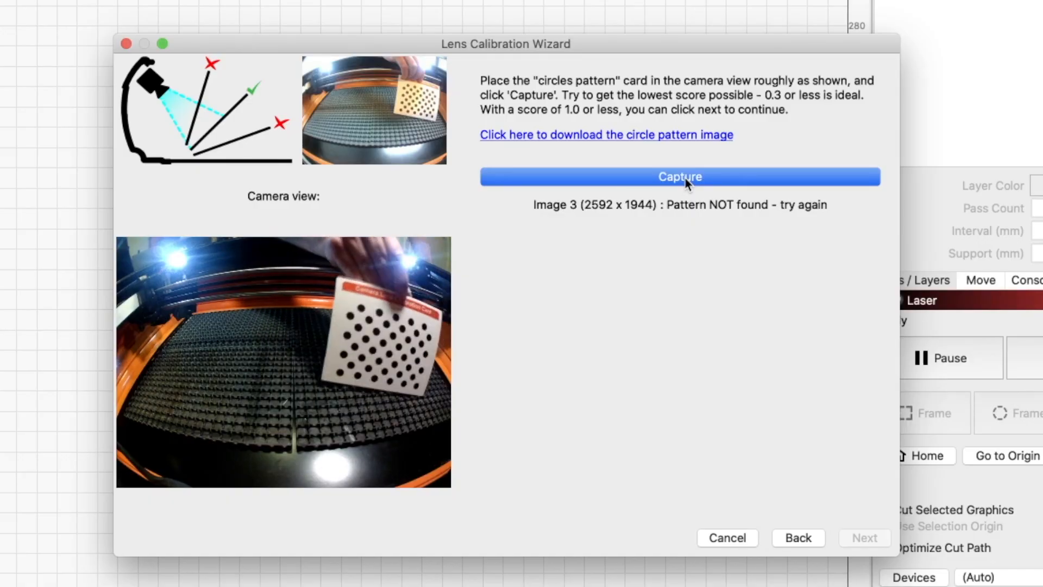
Capture and accept the circles pattern with the card at the right and at the upper centre of the camera view
click(685, 178)
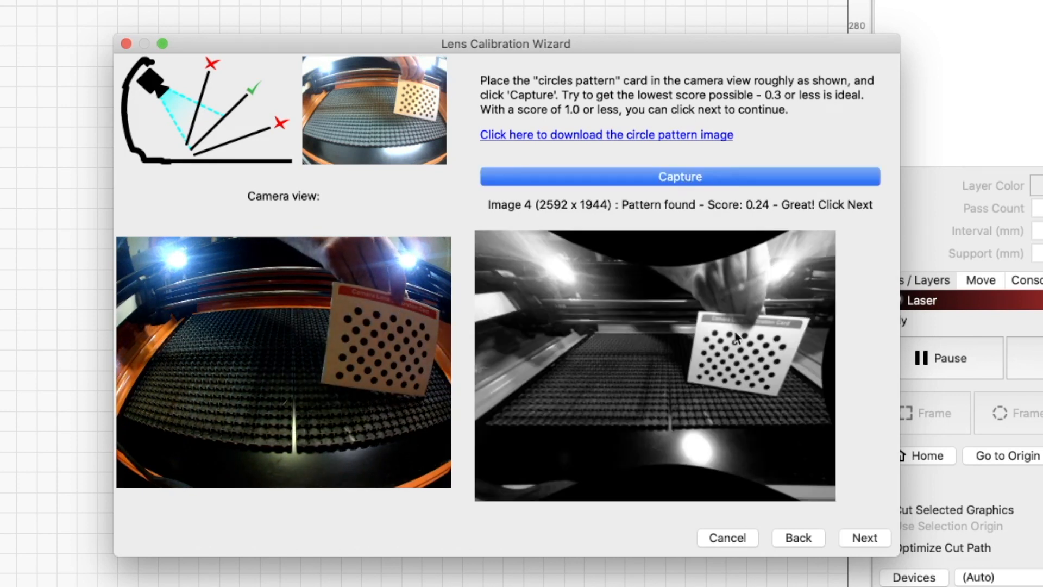
drag(786, 559, 831, 555)
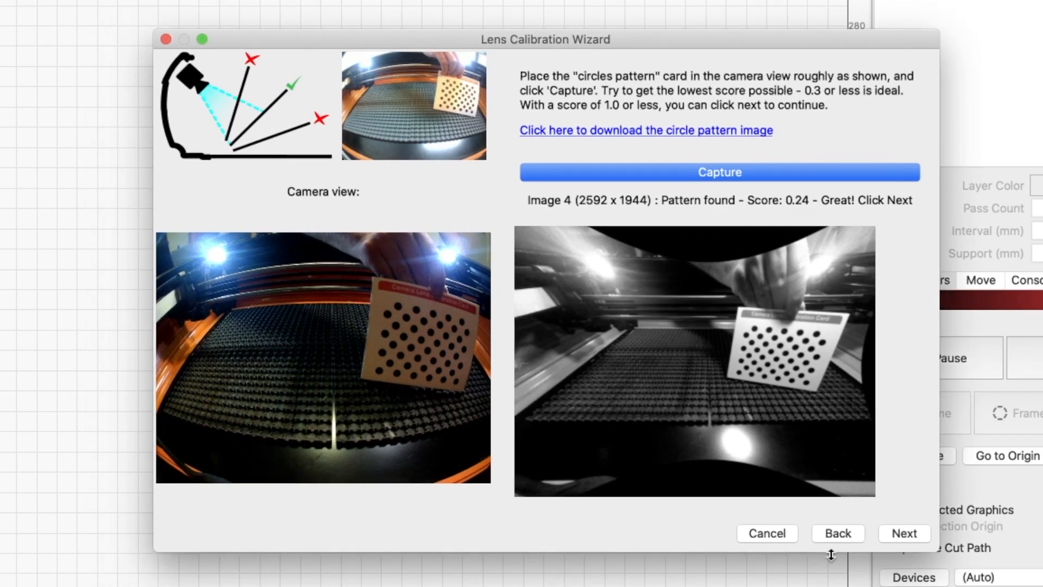
click(895, 533)
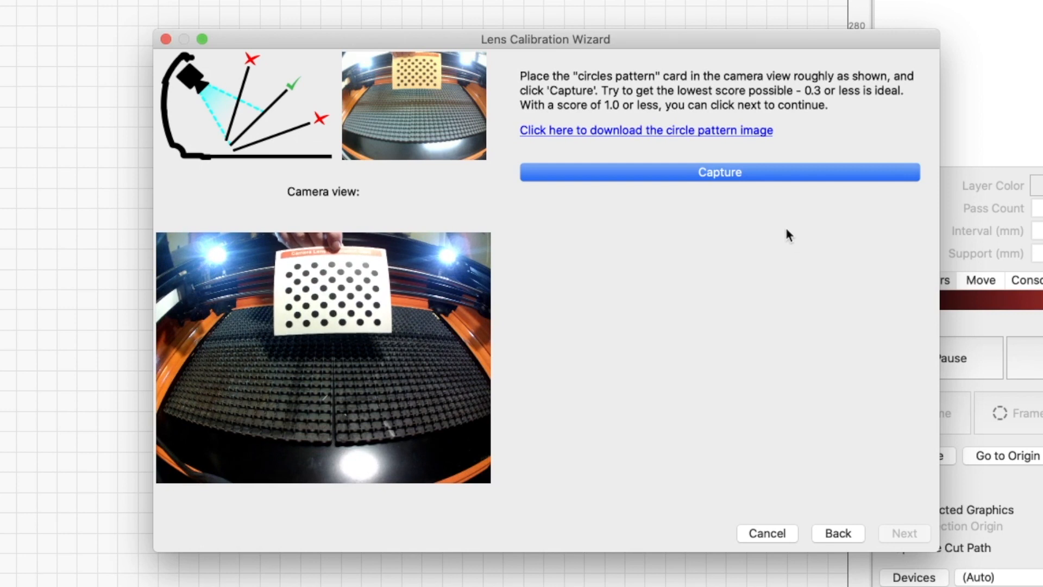
click(731, 174)
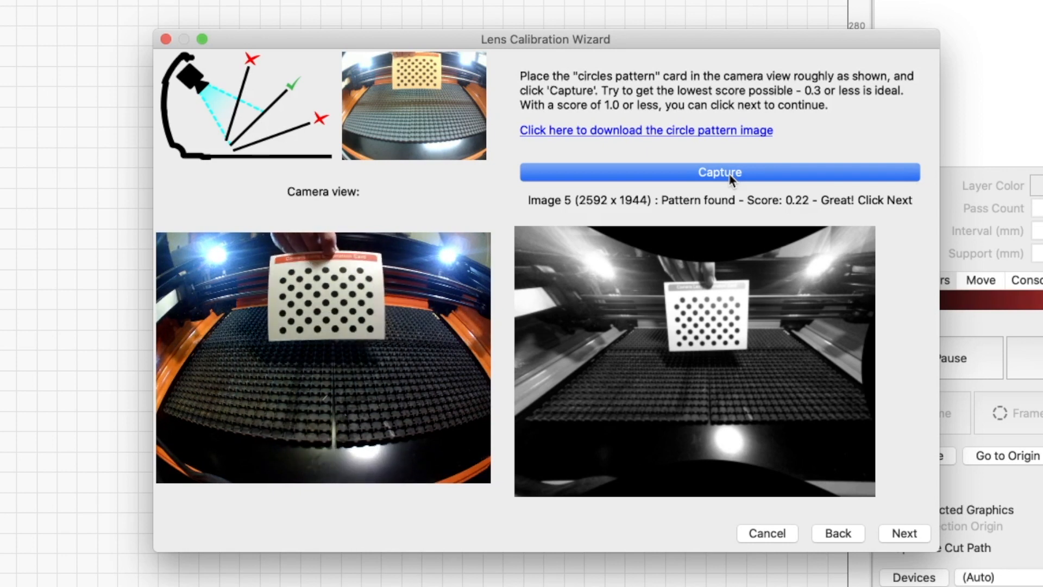
click(917, 534)
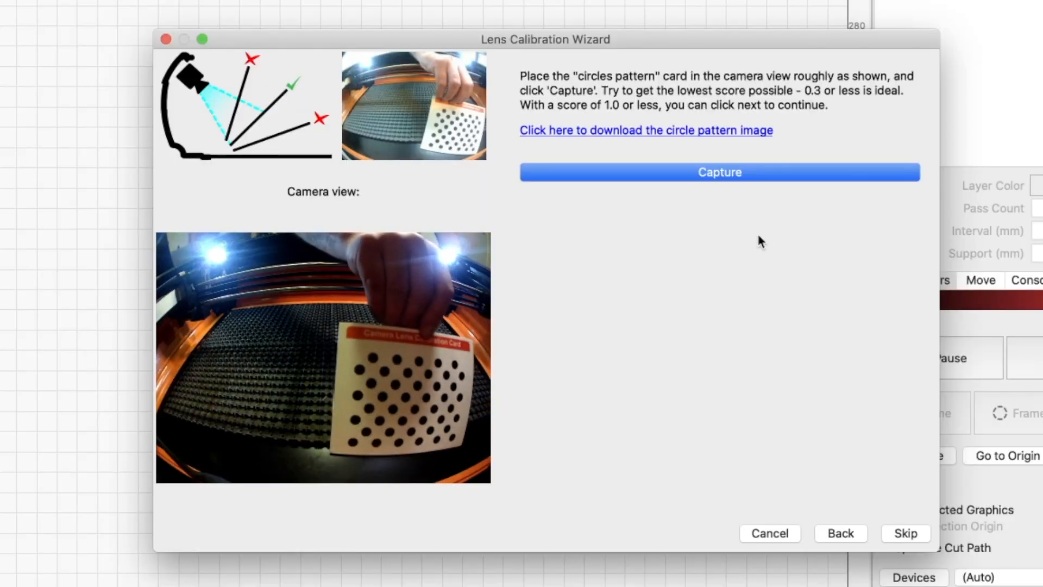
Capture and accept the circles pattern with the card in the lower right and lower left of the camera view
click(758, 177)
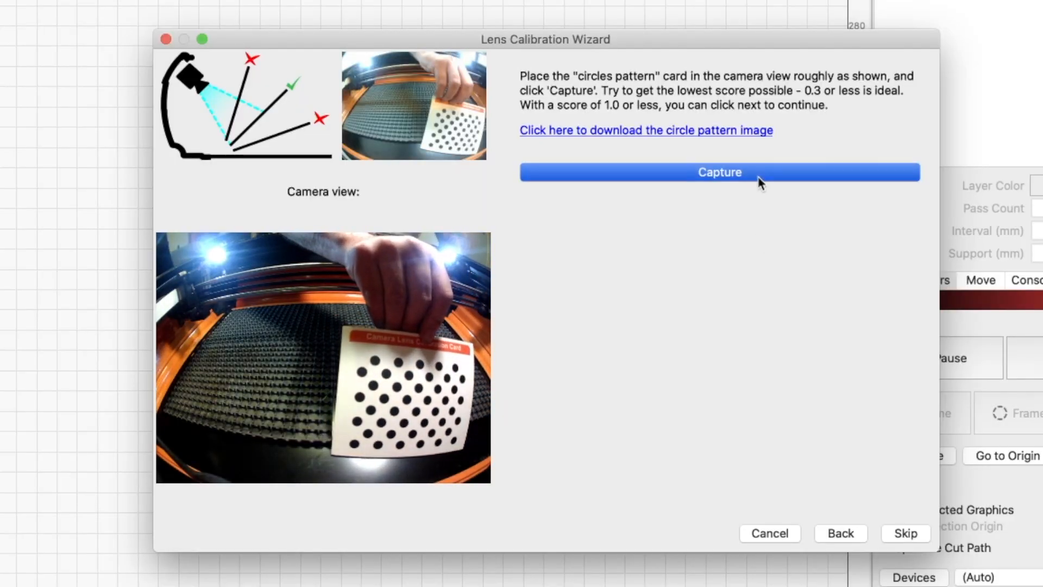
click(759, 179)
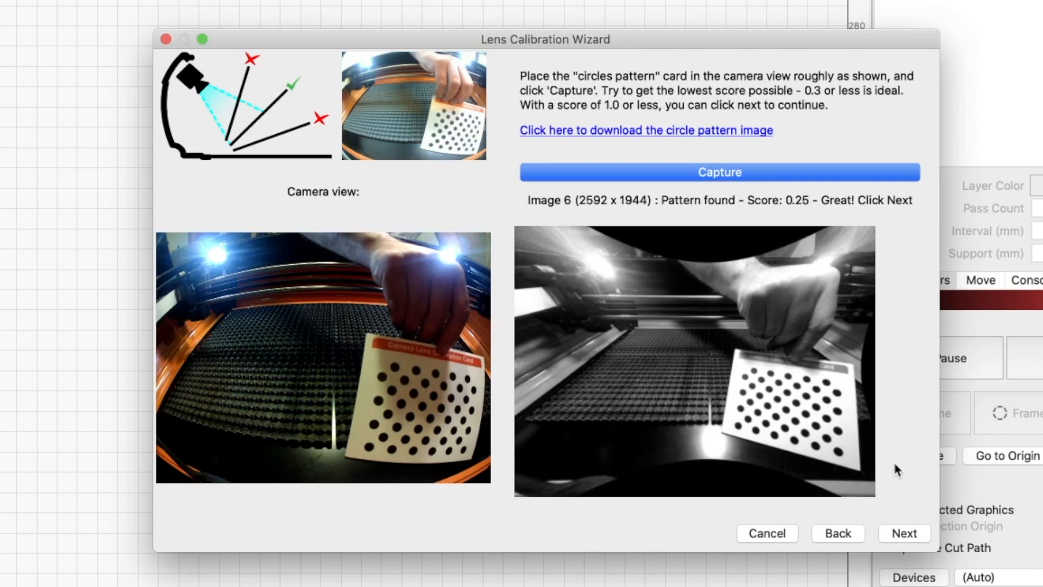
click(895, 535)
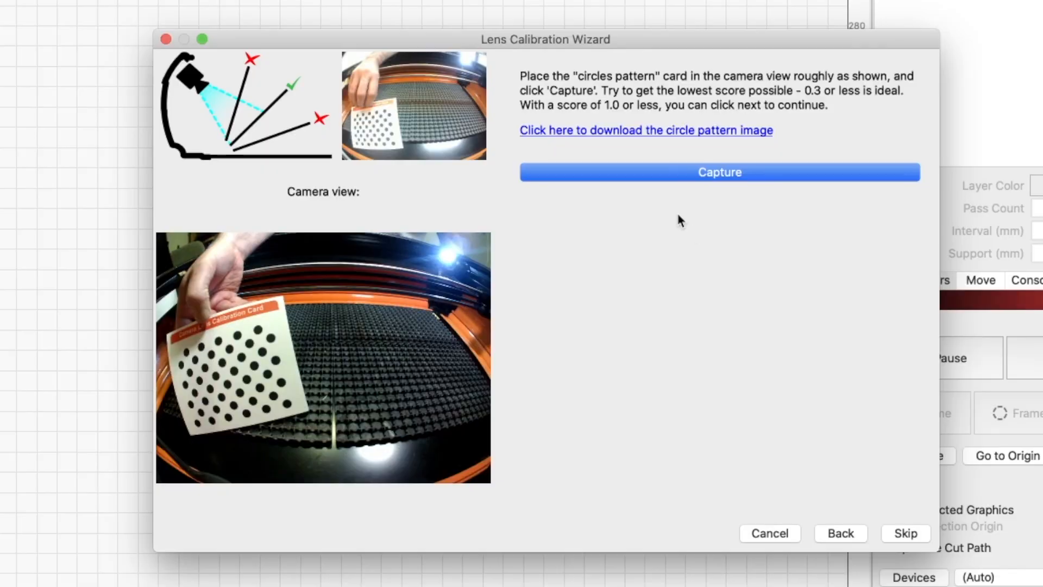
click(669, 178)
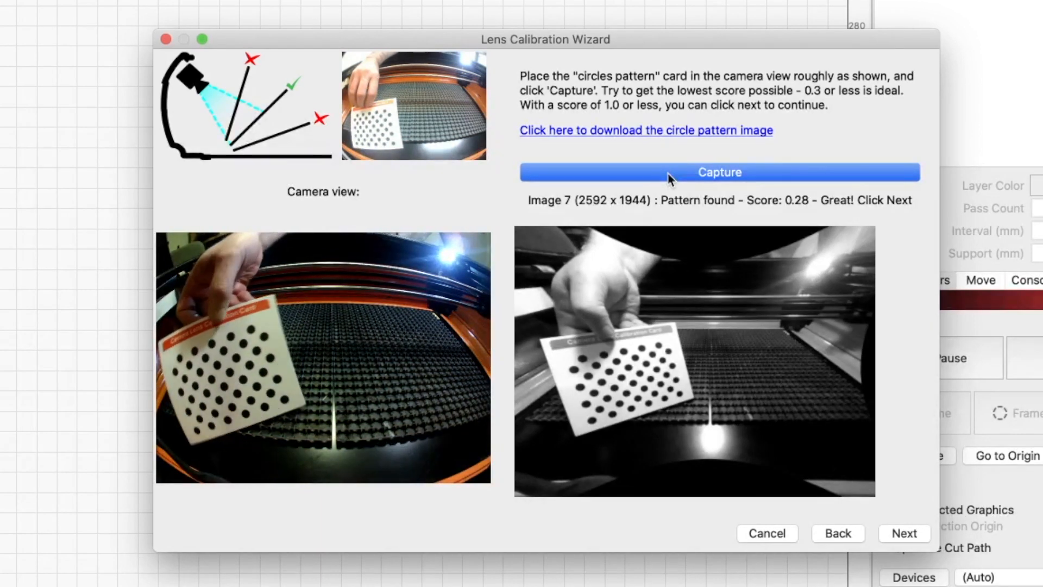
click(916, 537)
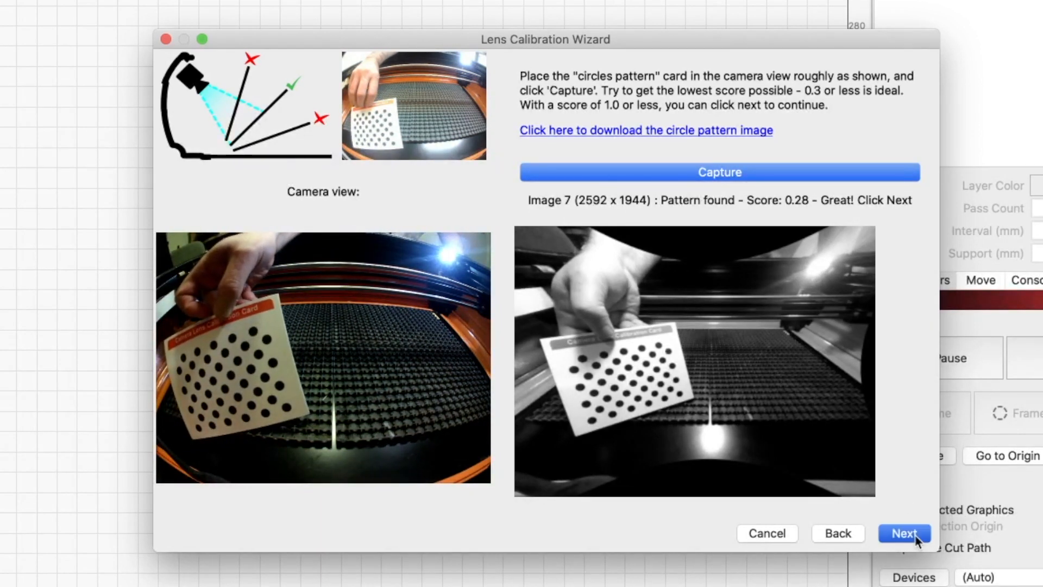
Capture the circles pattern with the card in the upper left and upper right of the camera view
click(738, 177)
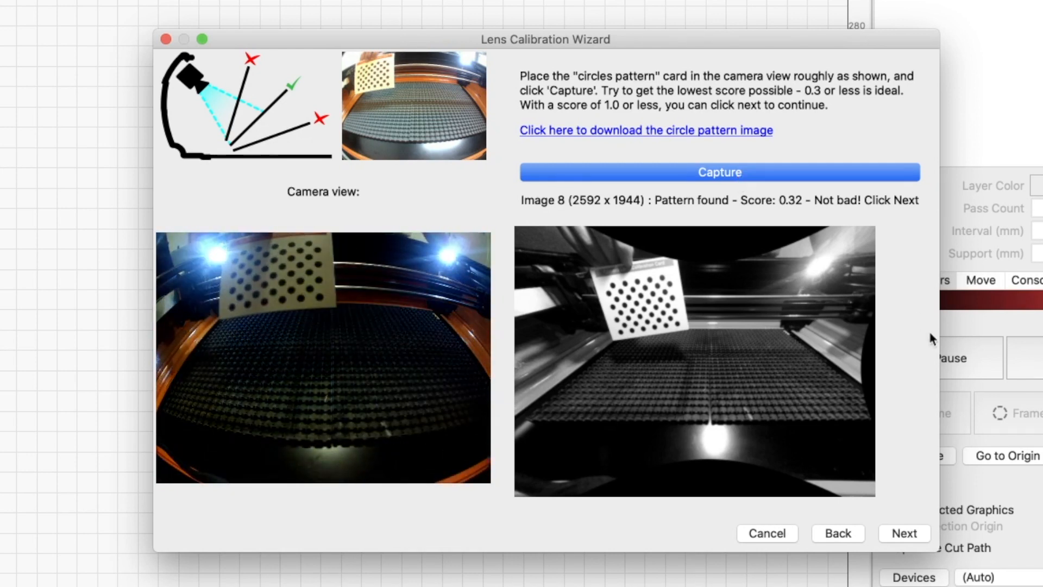
click(904, 533)
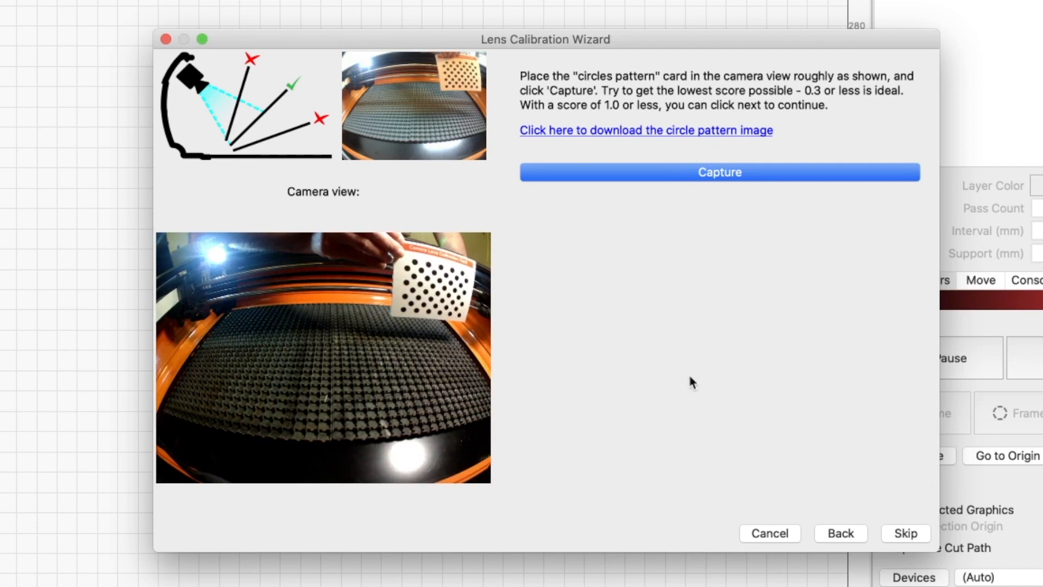
click(673, 171)
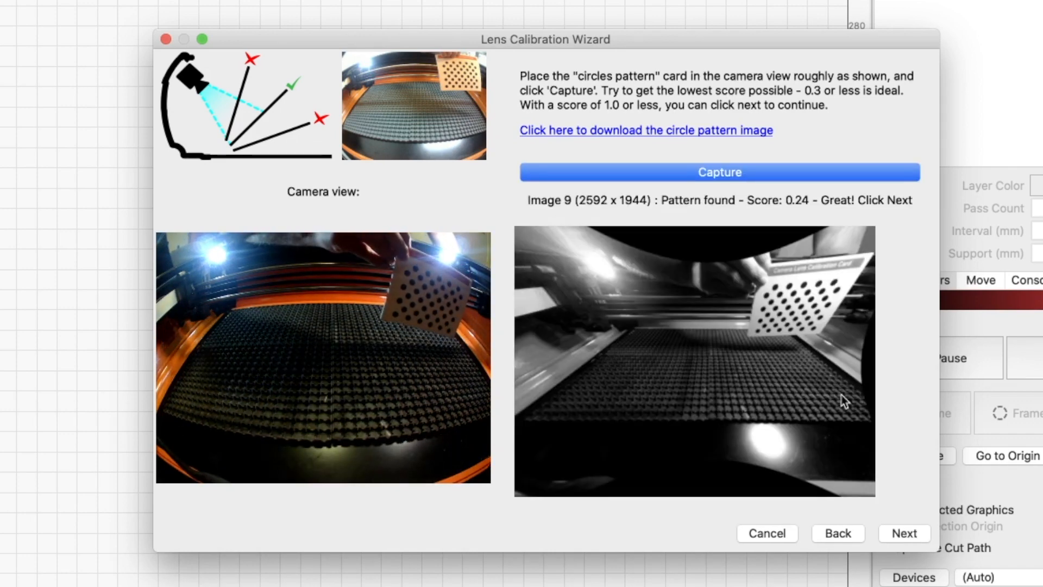
Complete the lens calibration and continue to the camera alignment for E2 Camera #2
click(914, 535)
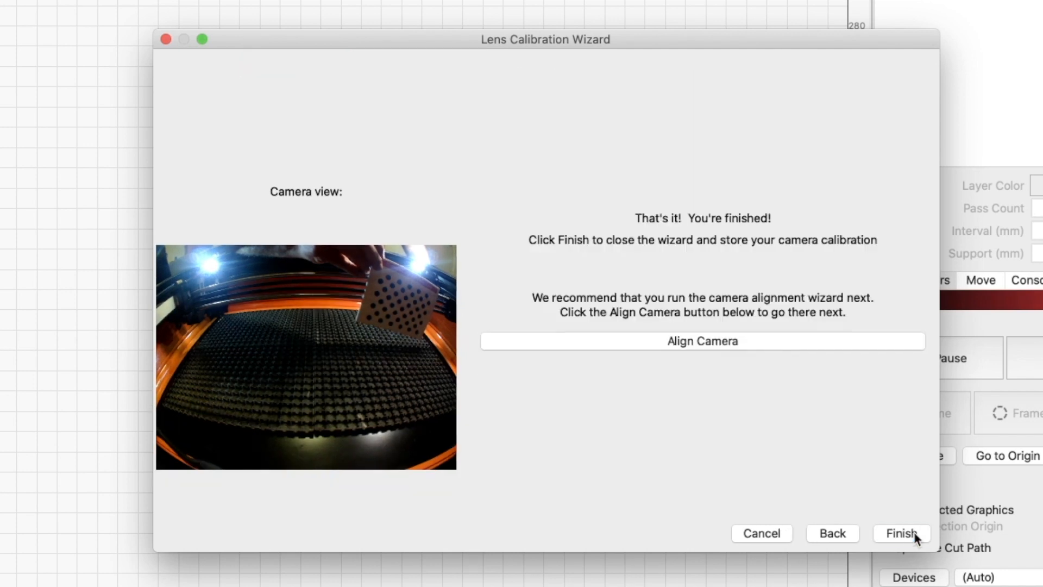
click(780, 341)
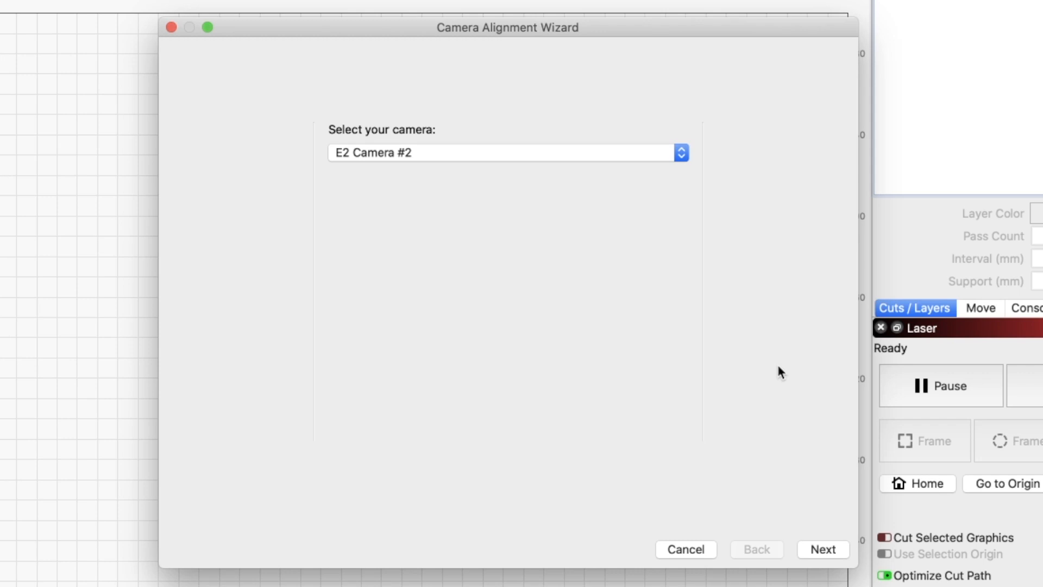
click(834, 547)
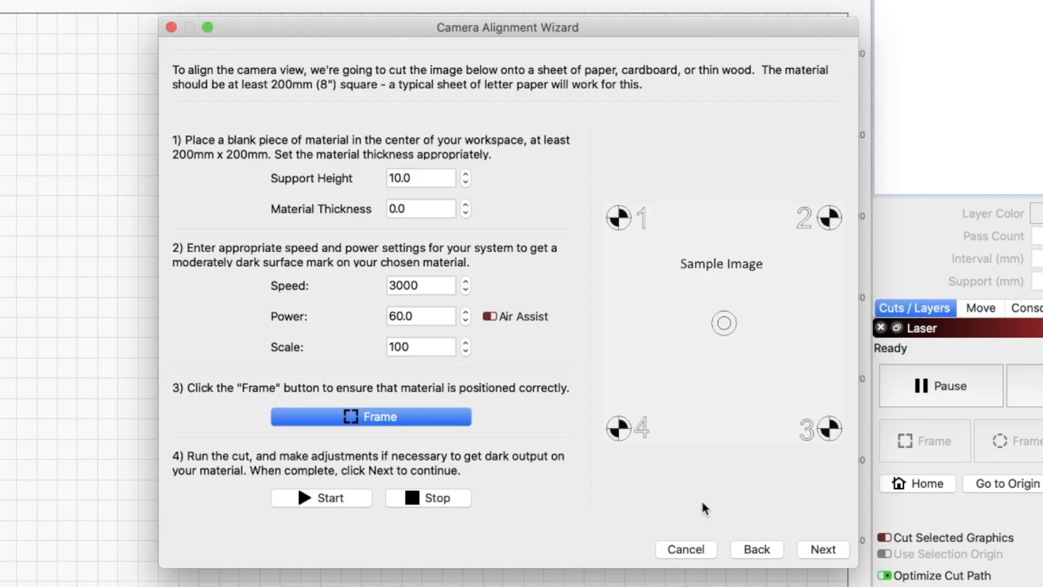
Enter a marking speed of 3000 and frame the alignment pattern to check the material's position
click(398, 316)
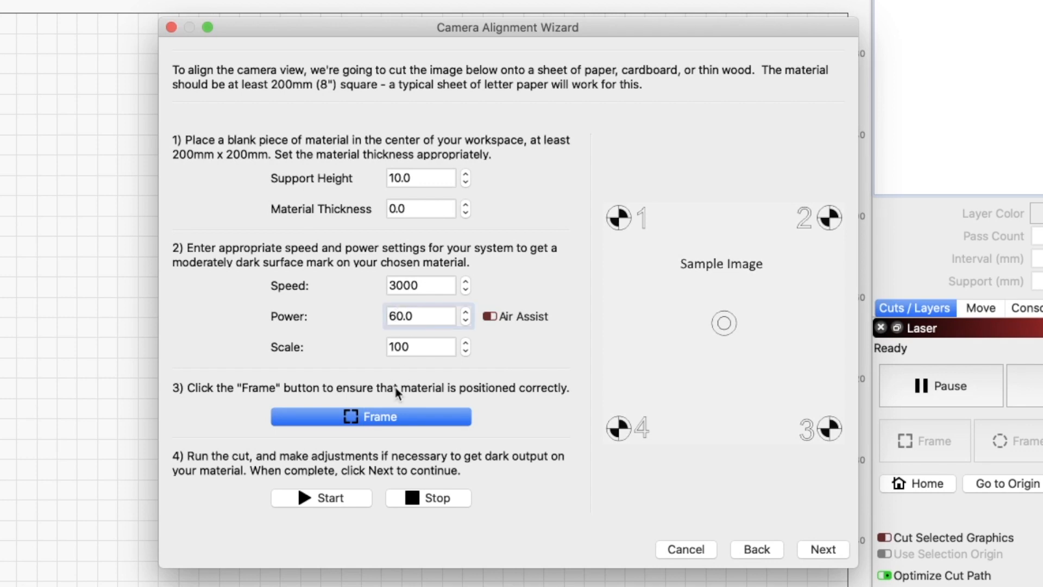
click(397, 285)
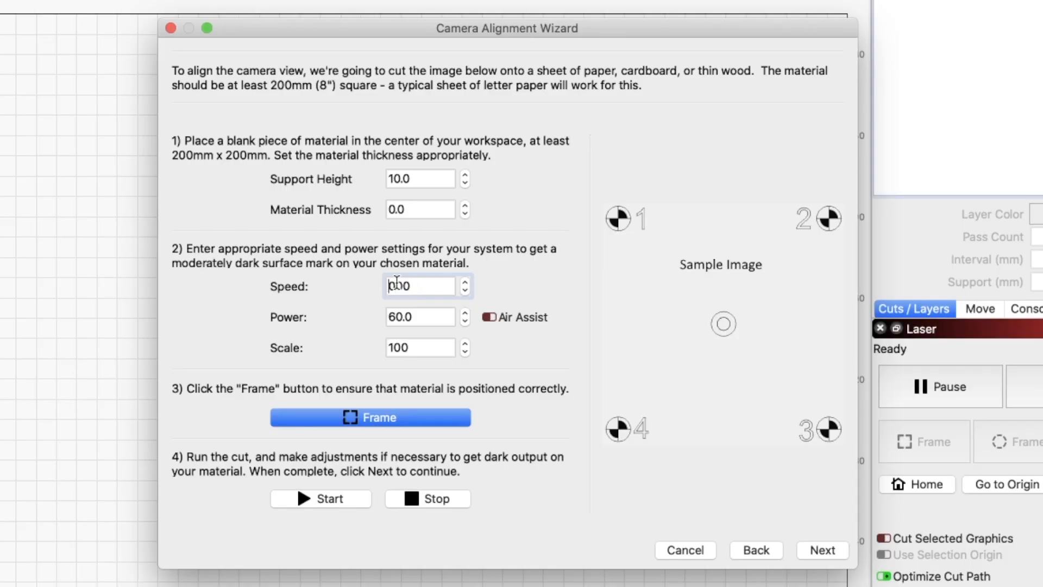
click(431, 422)
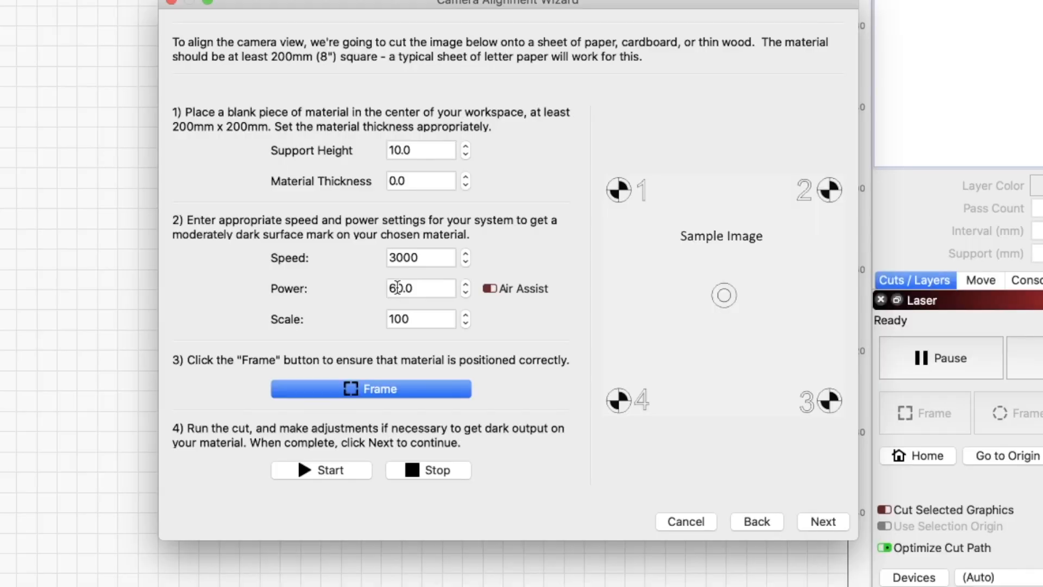
Set the marking speed for the alignment pattern to 2000
click(398, 287)
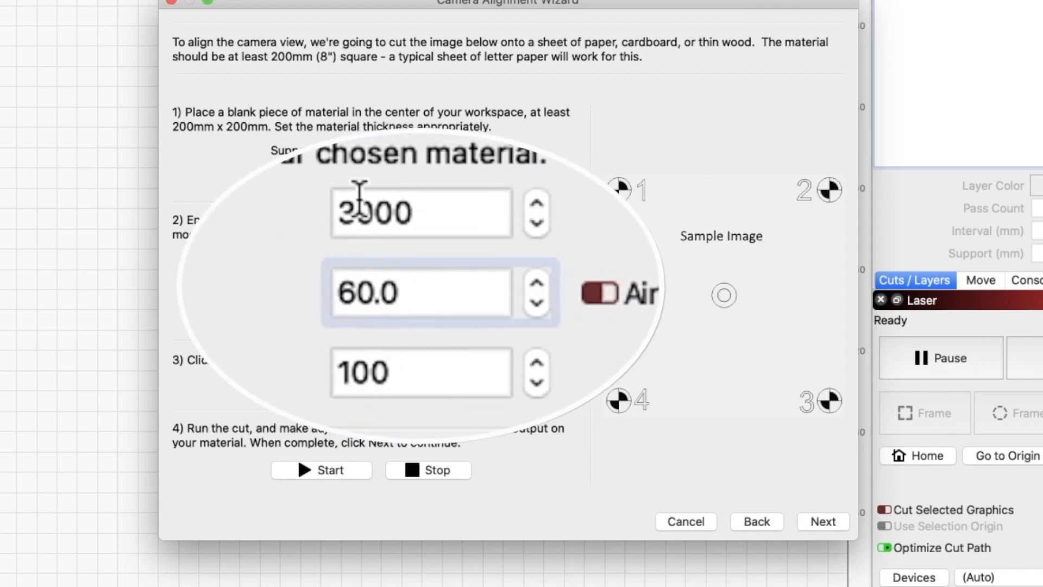
click(397, 253)
key(BackSpace)
text(2)
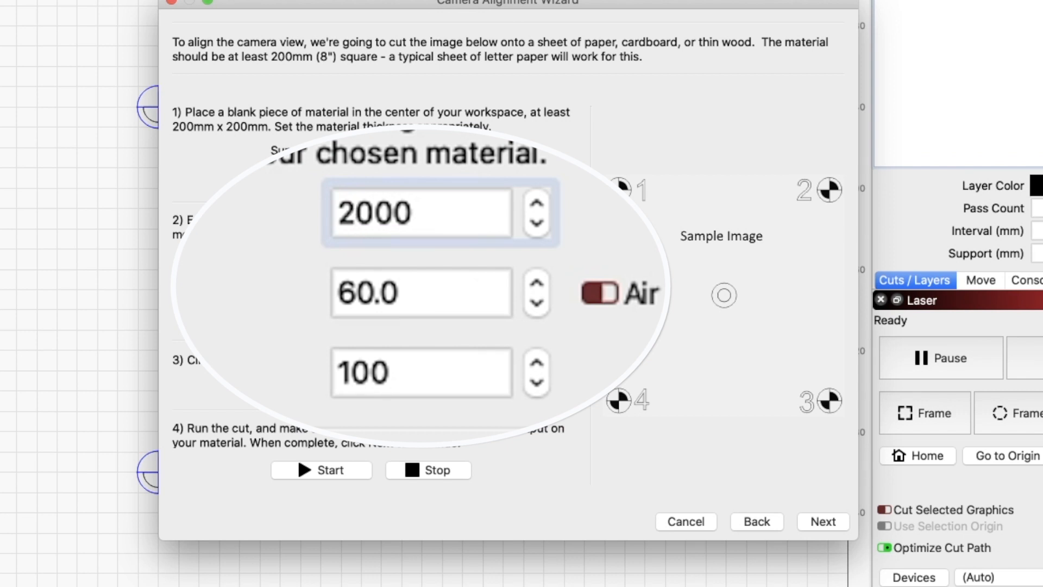
Frame the alignment pattern on the material again and start the laser job that marks it
click(434, 395)
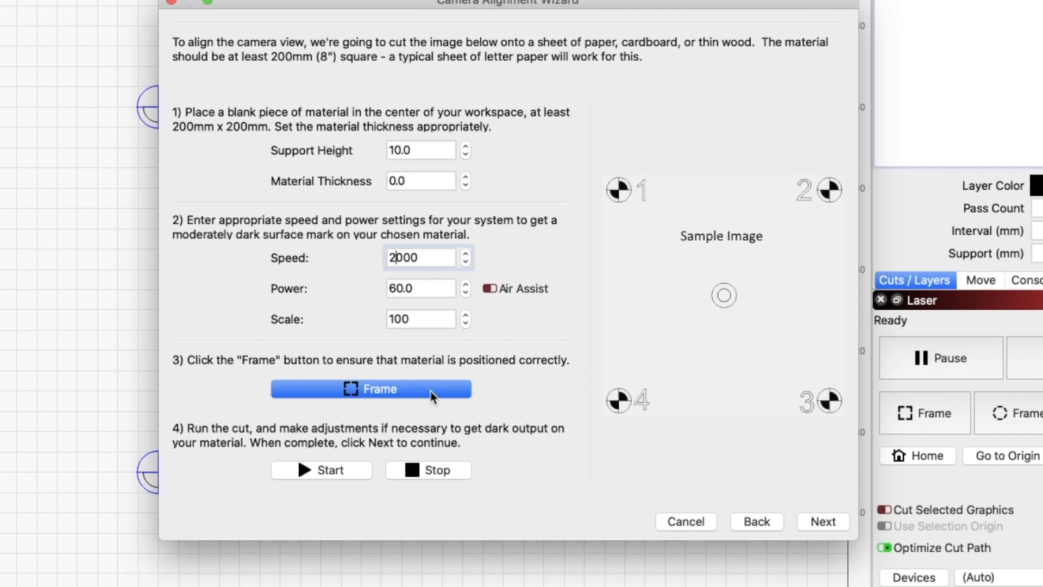
click(323, 479)
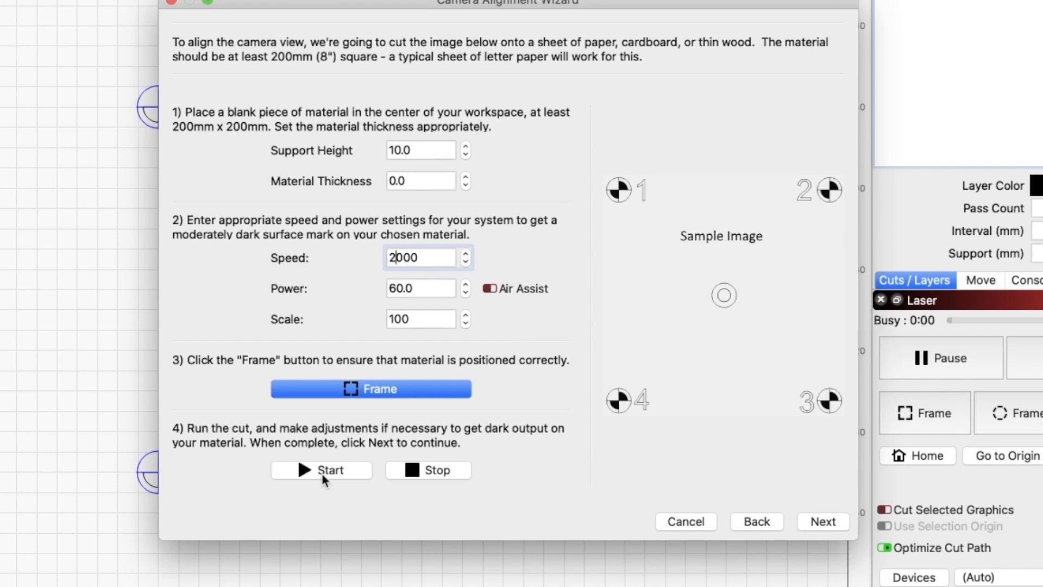